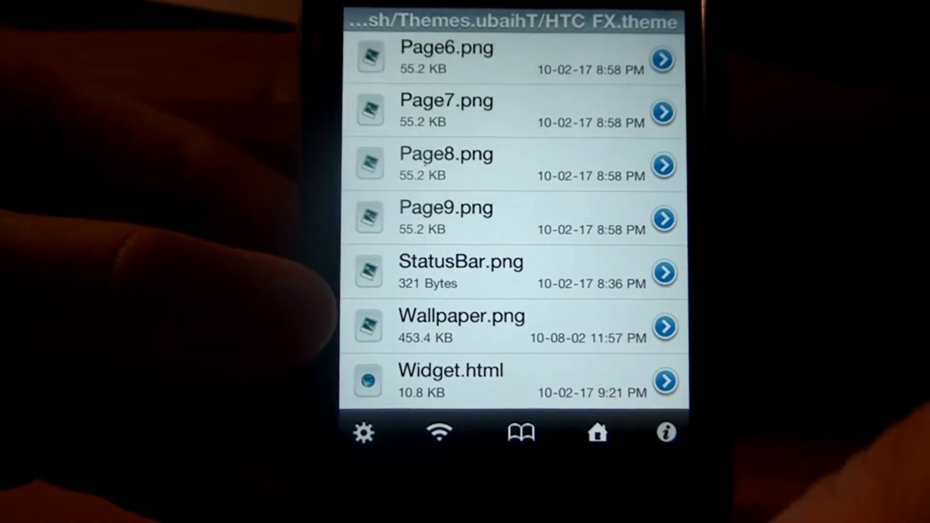
- Return to the /var/mobile home folder after browsing the HTC FX theme's Wallpaper.png
click(596, 429)
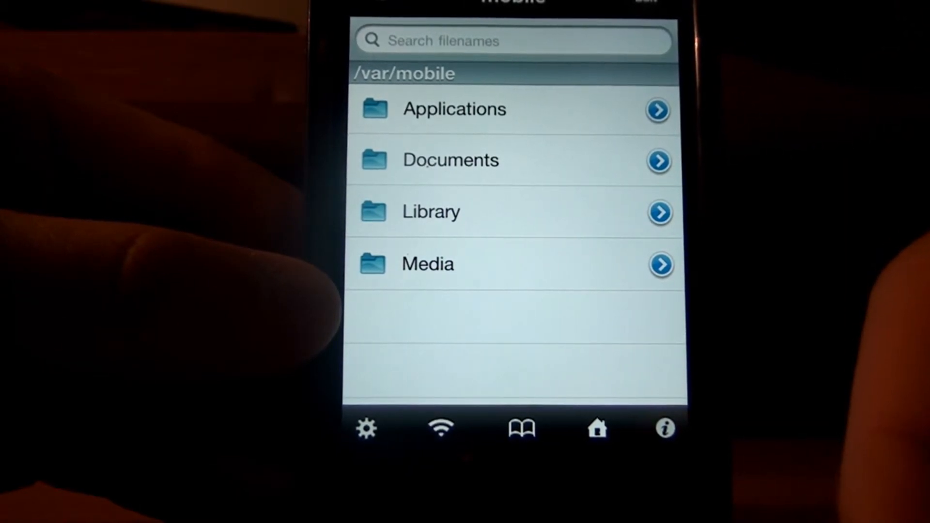
- Browse Media/DCIM/100APPLE and check IMG_0008.JPG's actions without opening it
click(427, 263)
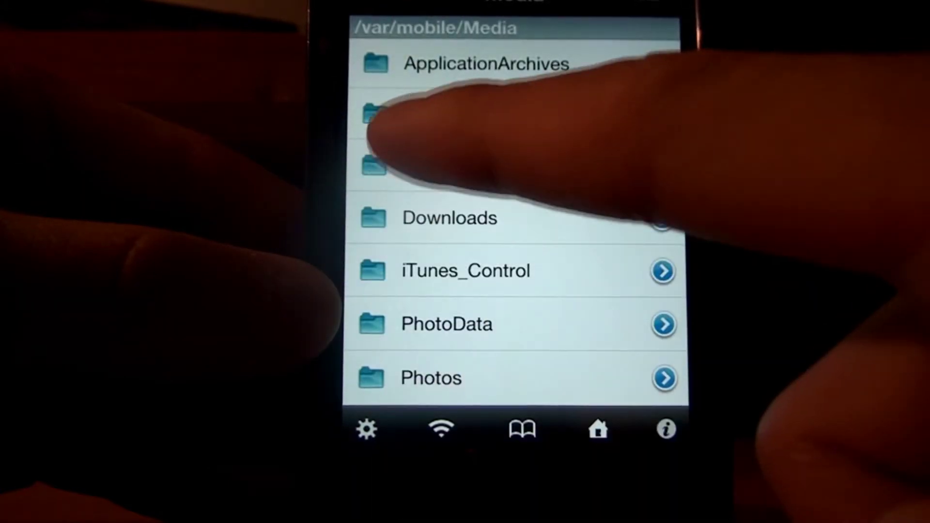
click(451, 165)
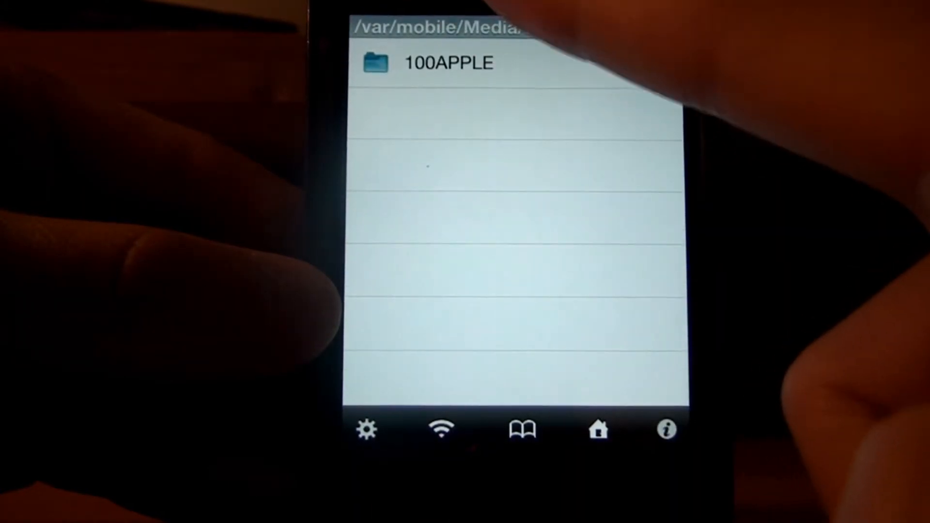
click(448, 62)
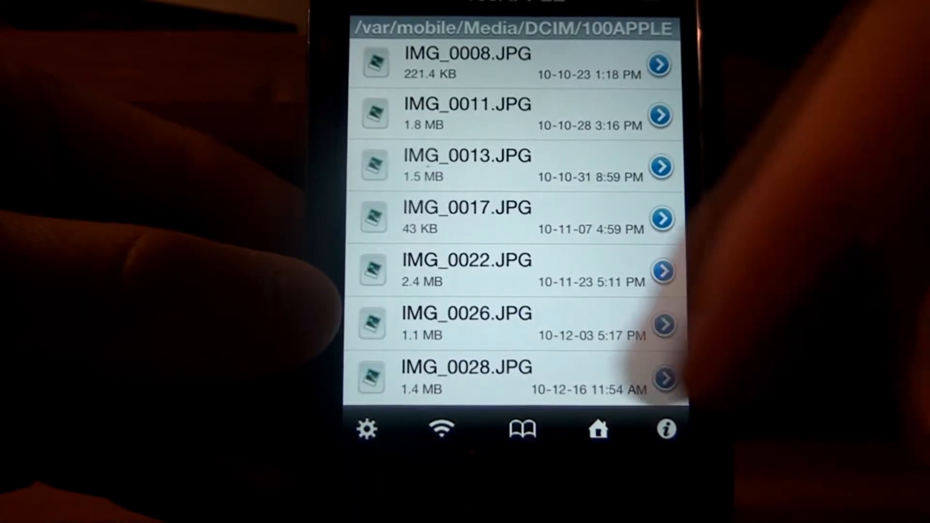
scroll(515, 218, down, 1)
scroll(516, 218, down, 10)
scroll(516, 219, up, 12)
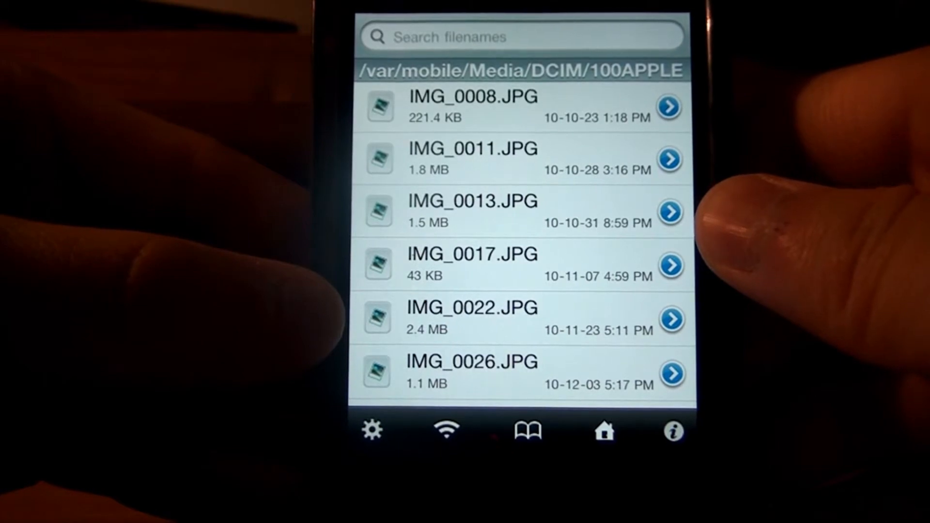
scroll(516, 218, down, 3)
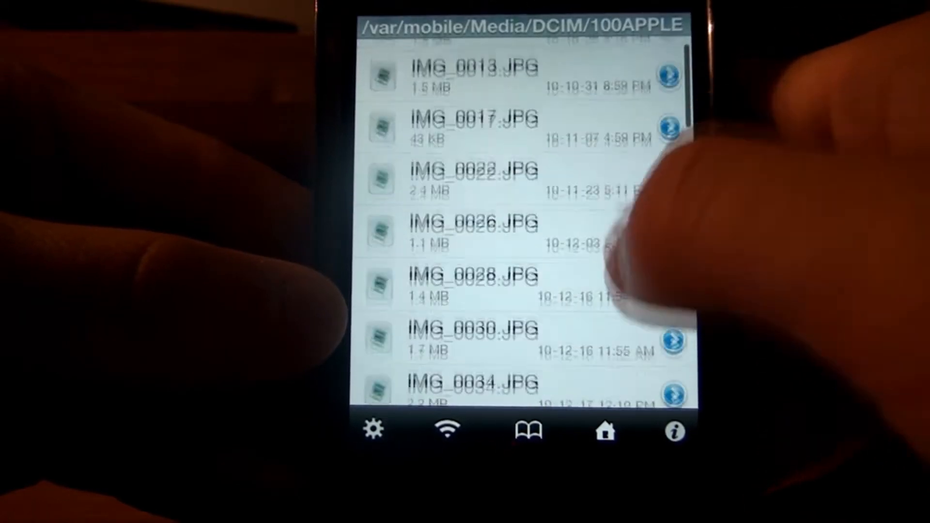
scroll(515, 218, up, 3)
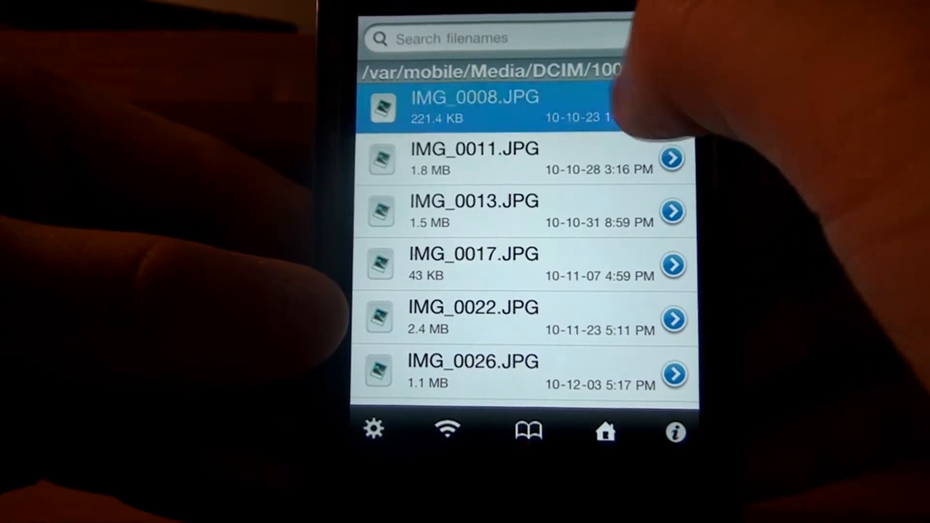
click(508, 107)
click(520, 407)
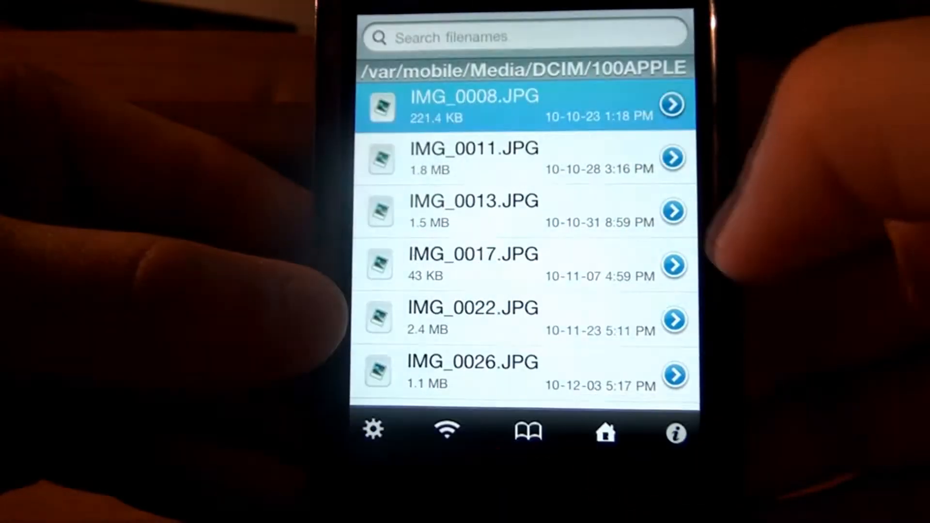
scroll(523, 240, down, 10)
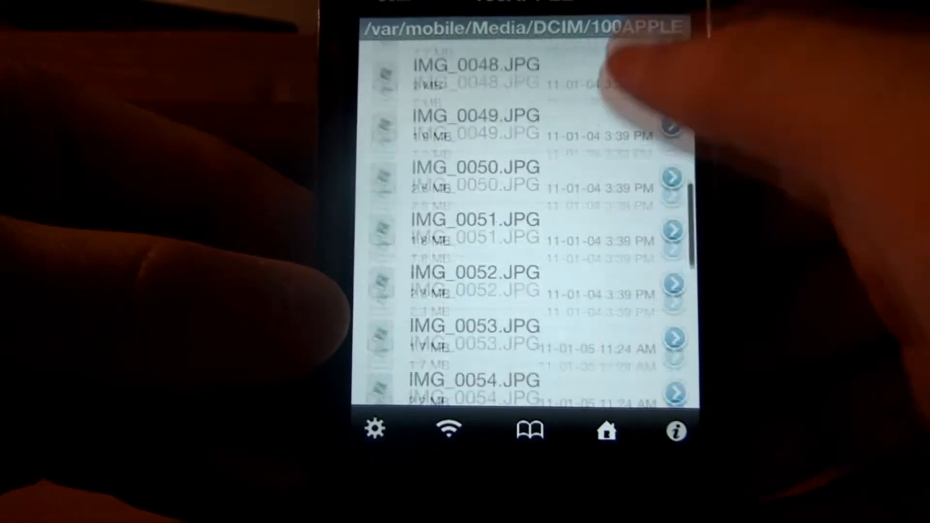